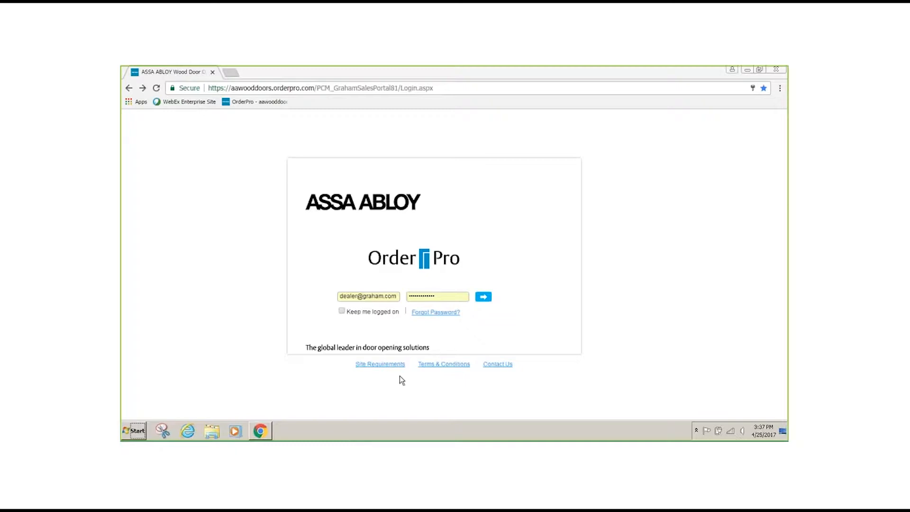
- Log in with the saved credentials and look over the distributor resources list before returning to the home page
click(484, 297)
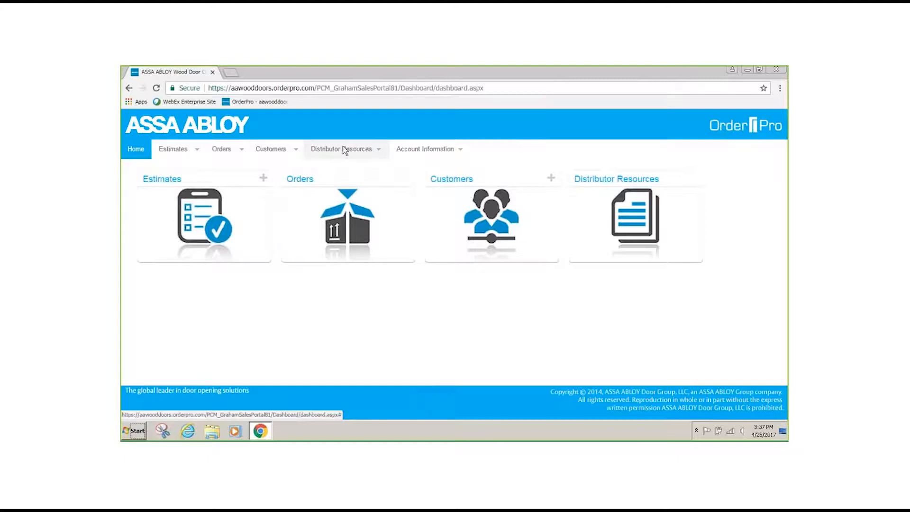
click(590, 209)
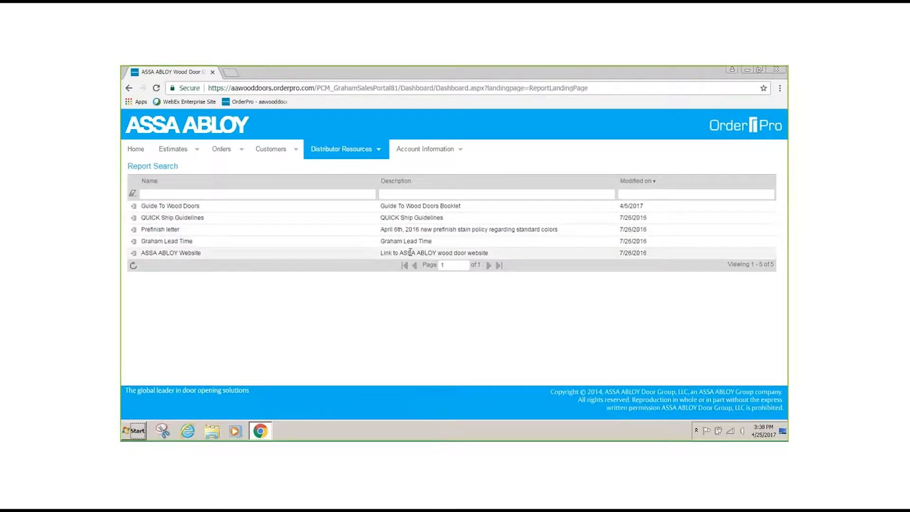
click(134, 149)
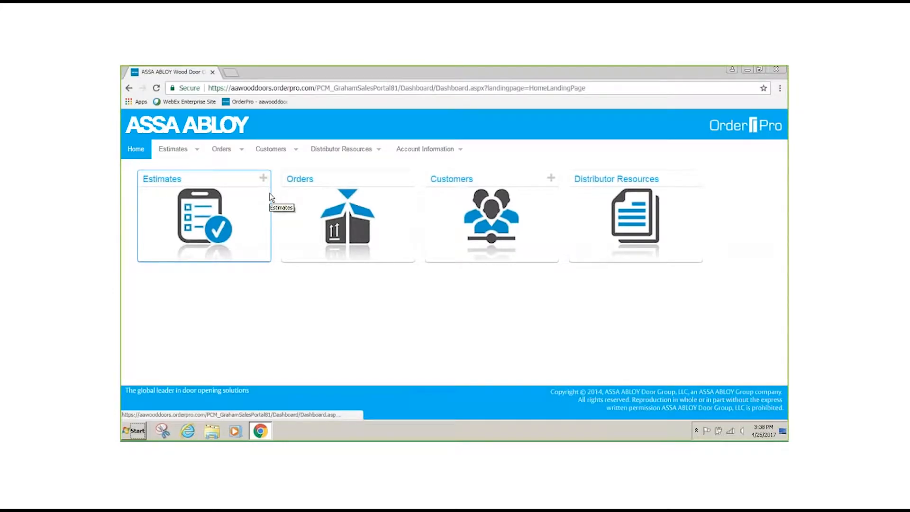
- Look over the customer list and the submitted orders list, returning to the home page after each
click(496, 209)
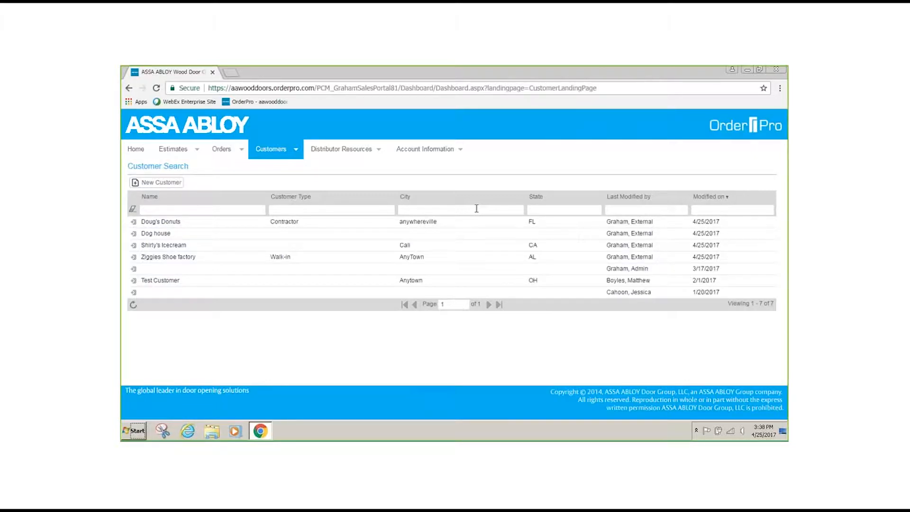
click(132, 149)
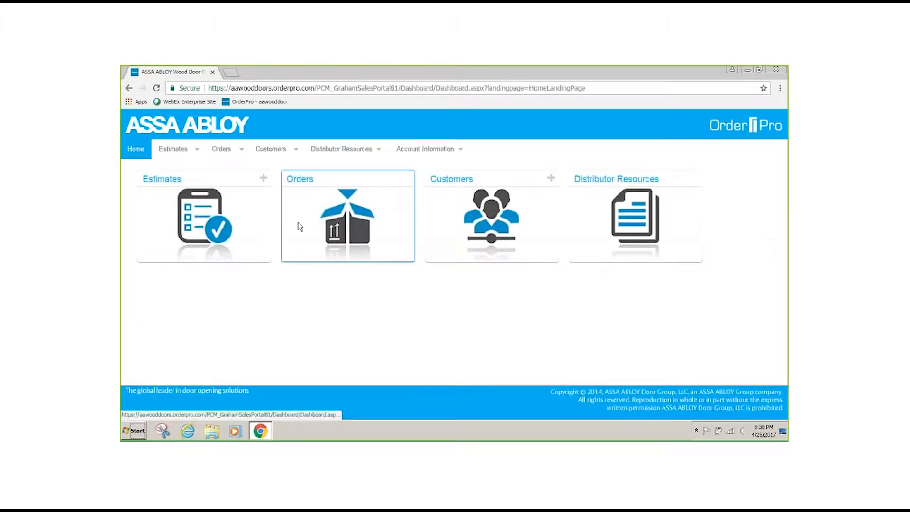
click(336, 214)
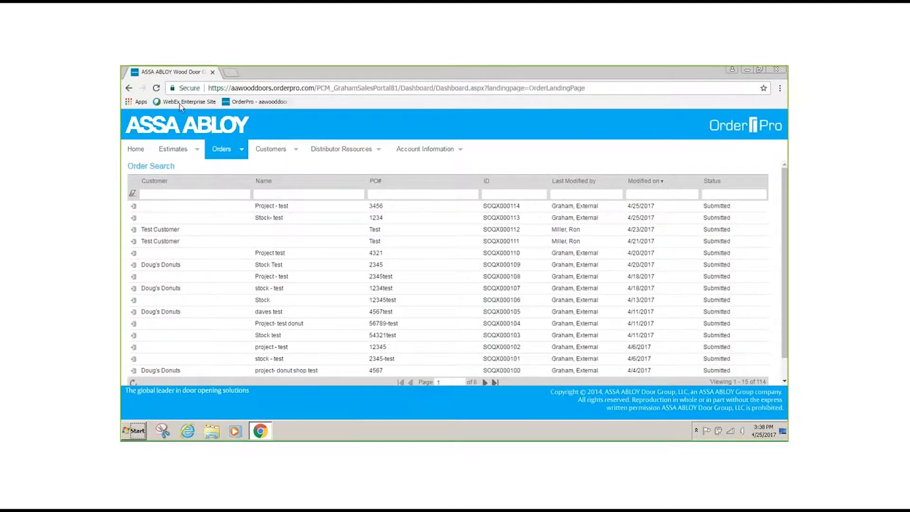
click(140, 148)
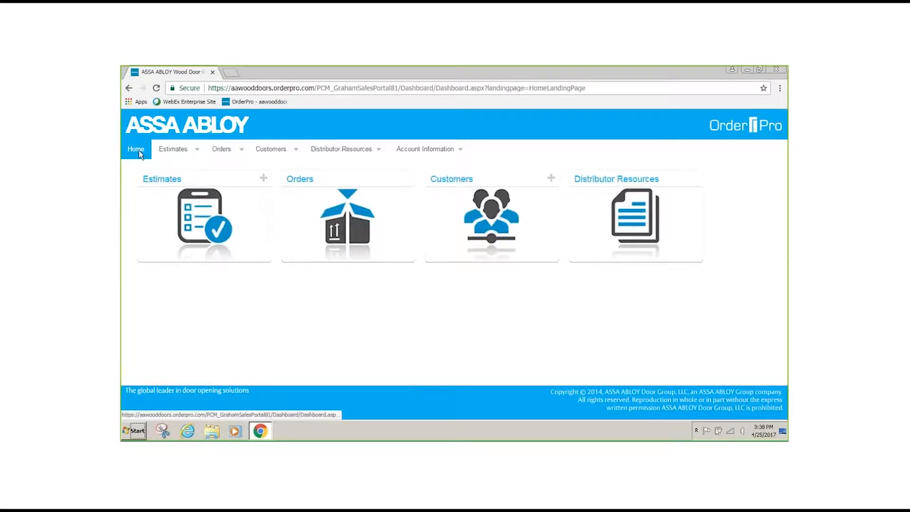
- Create a new estimate and name it "Stock - test"
click(184, 203)
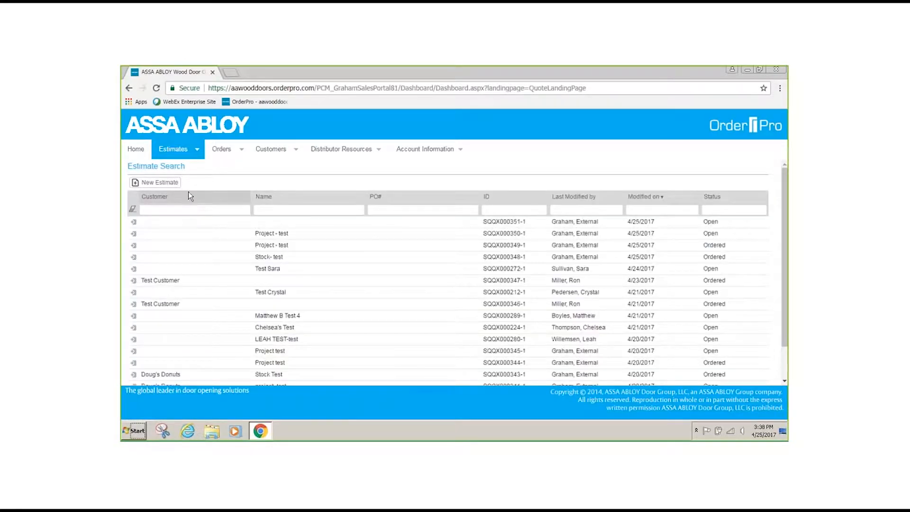
click(155, 185)
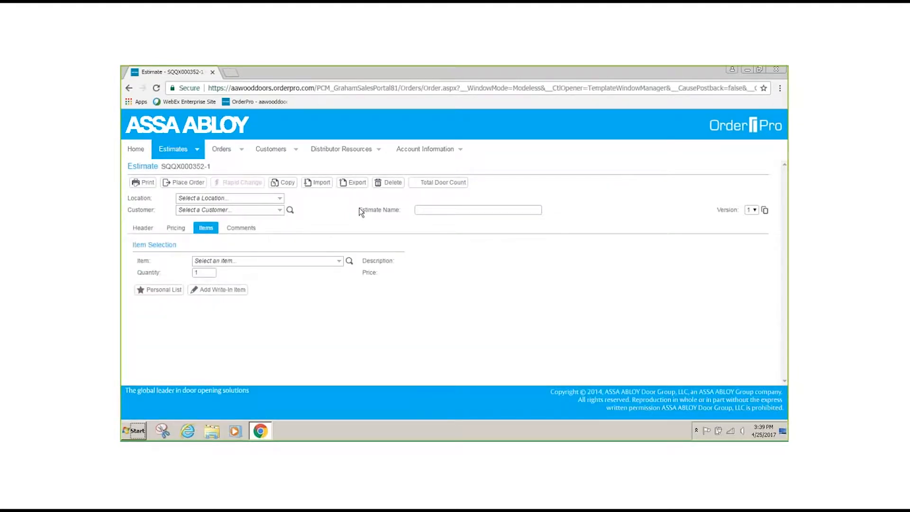
click(461, 210)
text(Stock)
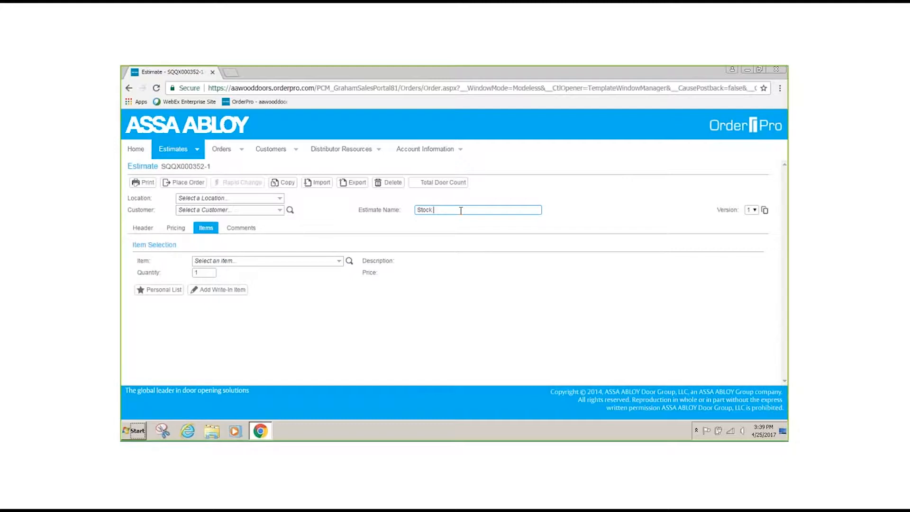
text( - test)
- Browse the estimate's available items and select 1001015 - GPDPCF28684NH3/3G19G19NM
click(339, 260)
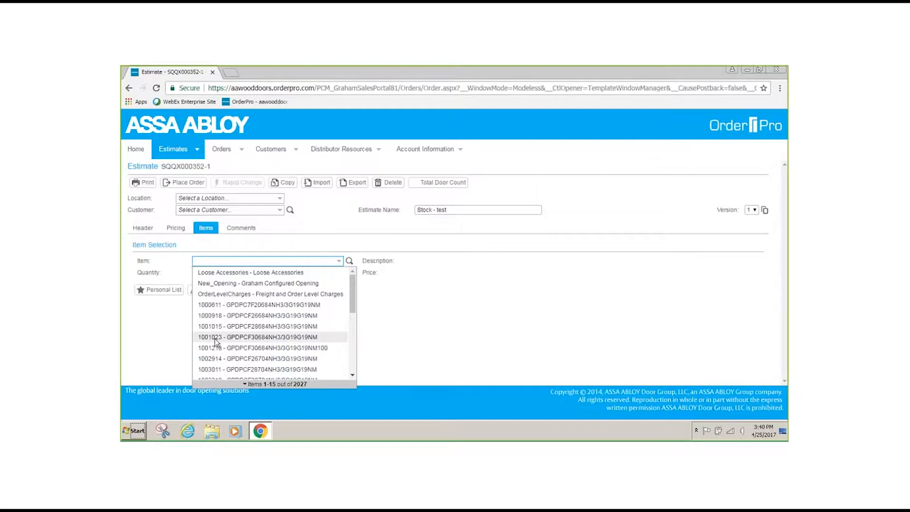
scroll(255, 359, down, 5)
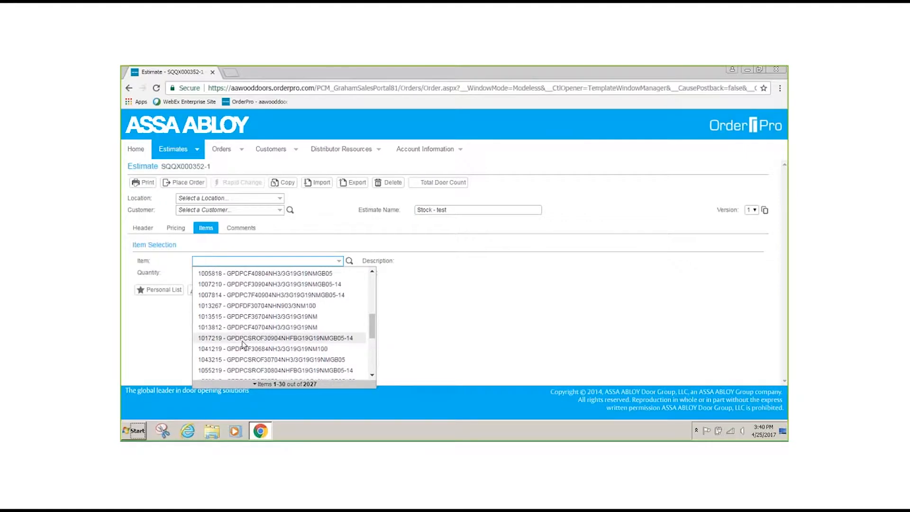
scroll(242, 344, up, 5)
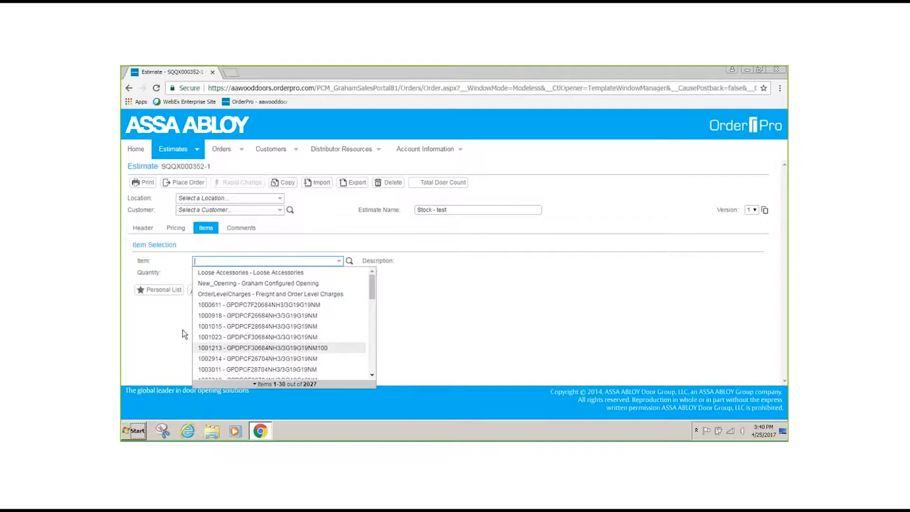
click(213, 327)
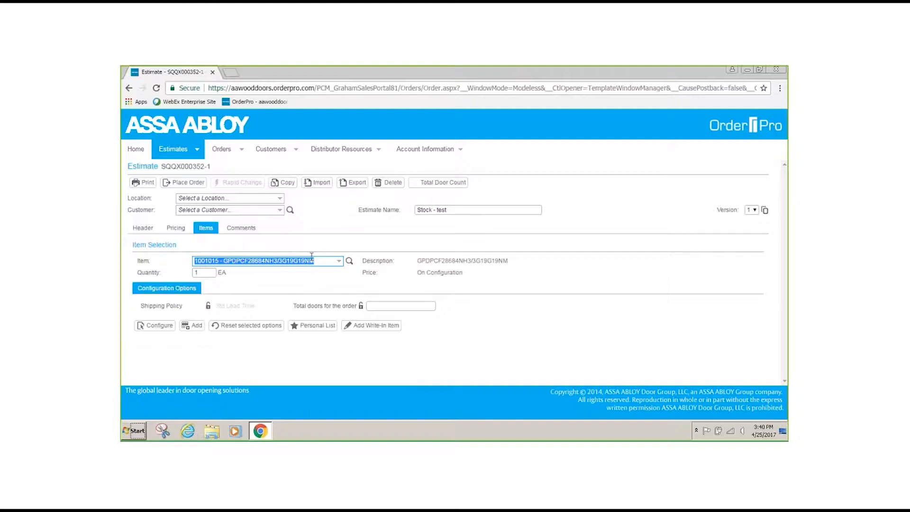
- Search the estimate's item choices for "gpdpcf3068"
click(339, 261)
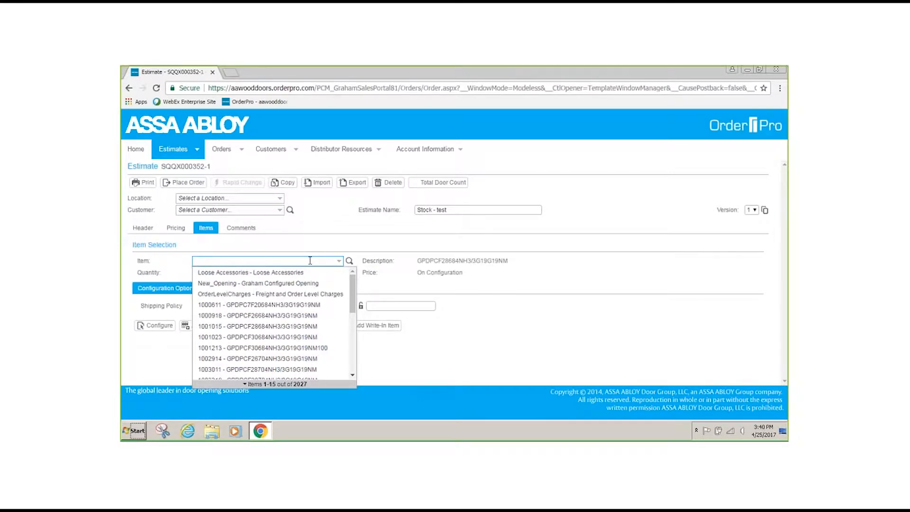
text(g)
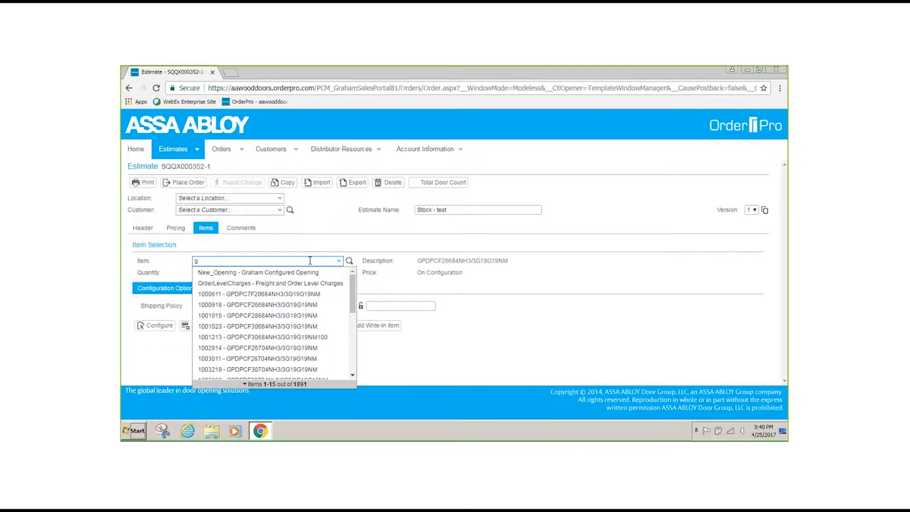
text(pd)
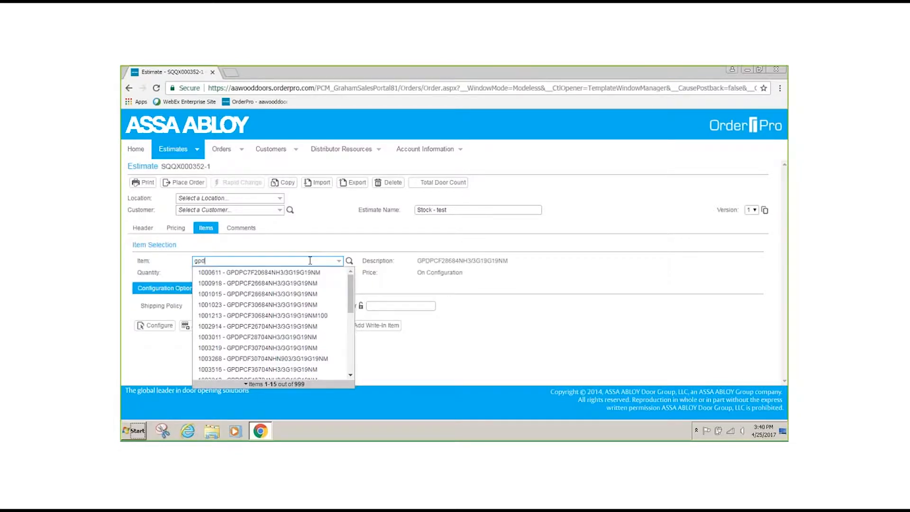
text(pcf3068)
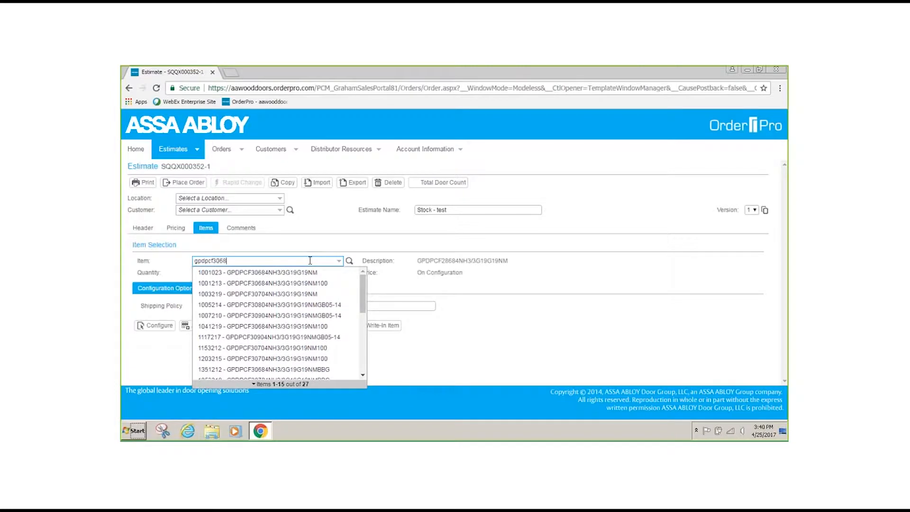
- Run an Item Search with the description filter "gpdpcf3068" and select item 1001213 - GPDPCF30684NH3/3G19G19NM100
click(349, 261)
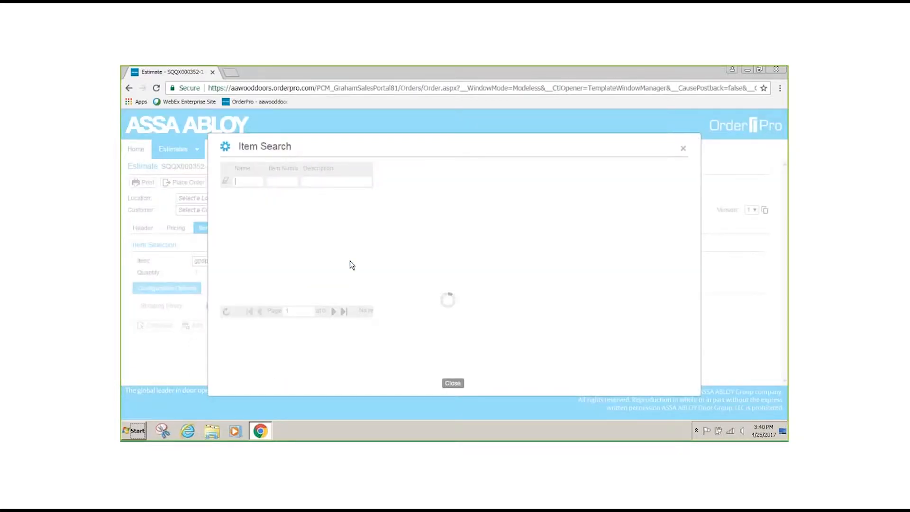
click(488, 185)
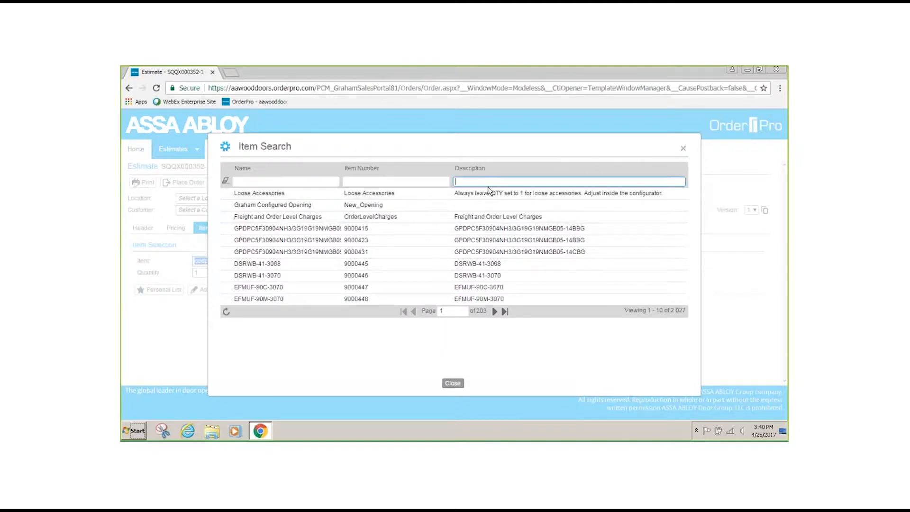
text(gpdpc)
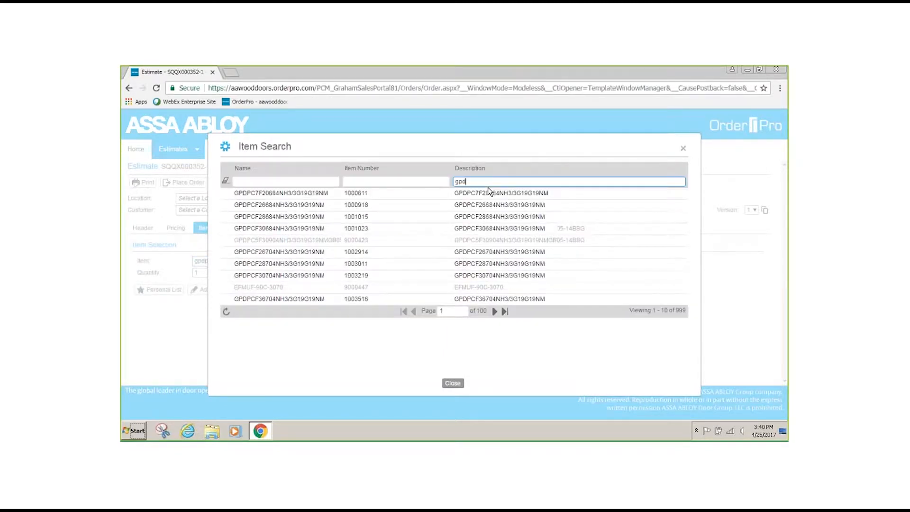
text(f3068)
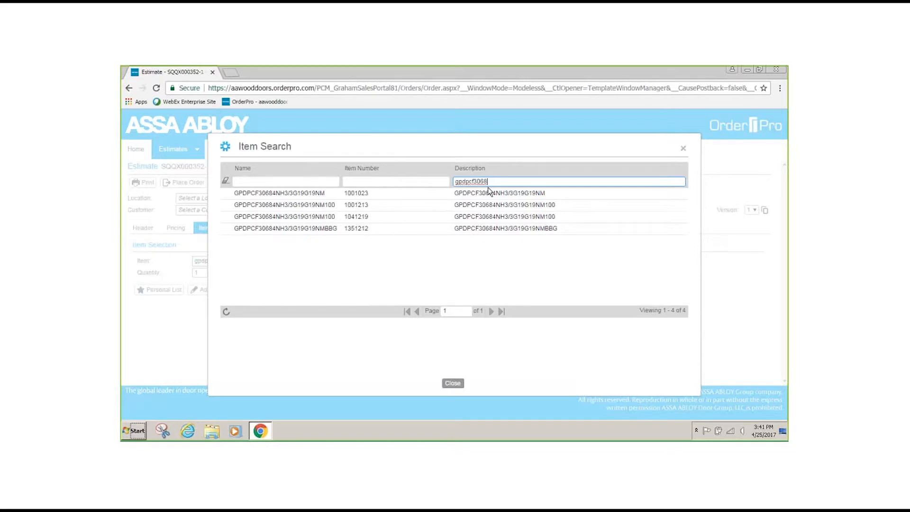
double_click(489, 196)
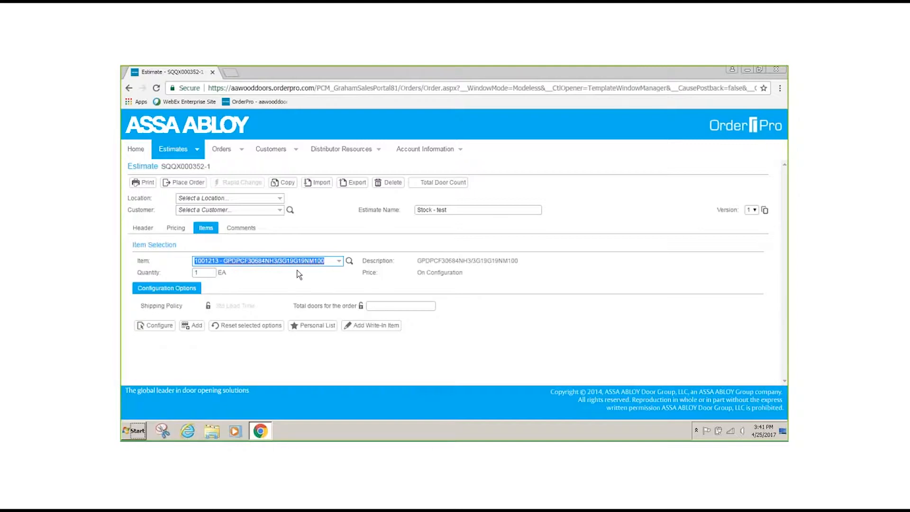
- Set the item's quantity to 10 and the total doors for the order to 10
click(209, 272)
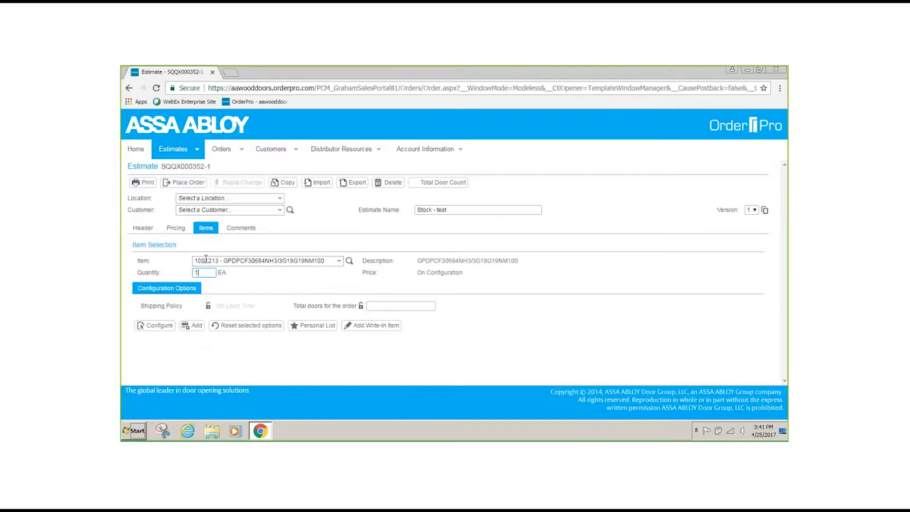
text(0)
click(385, 306)
text(10)
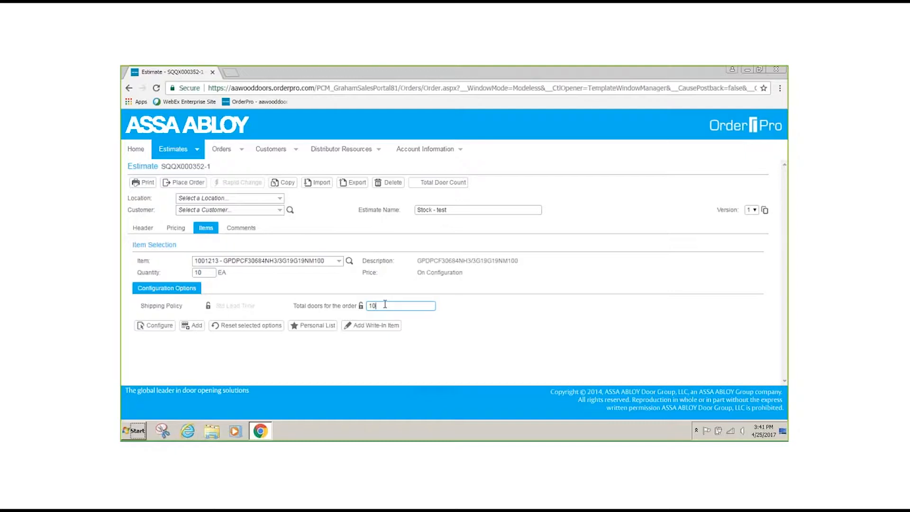
- Configure the item with mark number 12 at quantity 1 and mark number 14 at quantity 9, saving the marks
click(160, 326)
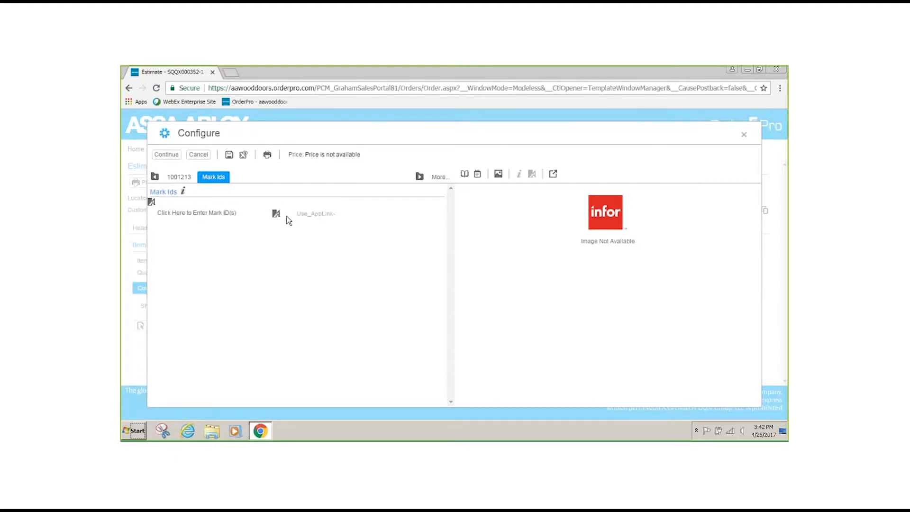
click(277, 214)
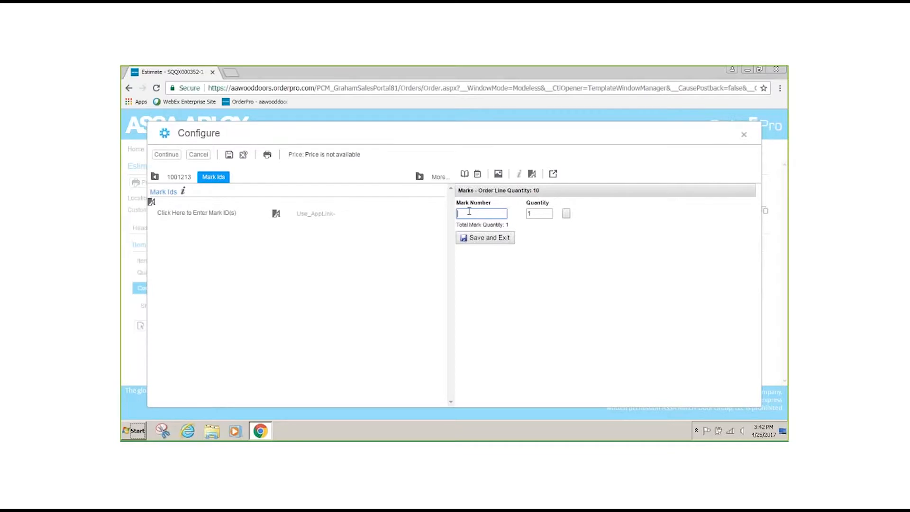
text(12)
key(Tab)
key(Tab)
key(Tab)
text(14)
key(Tab)
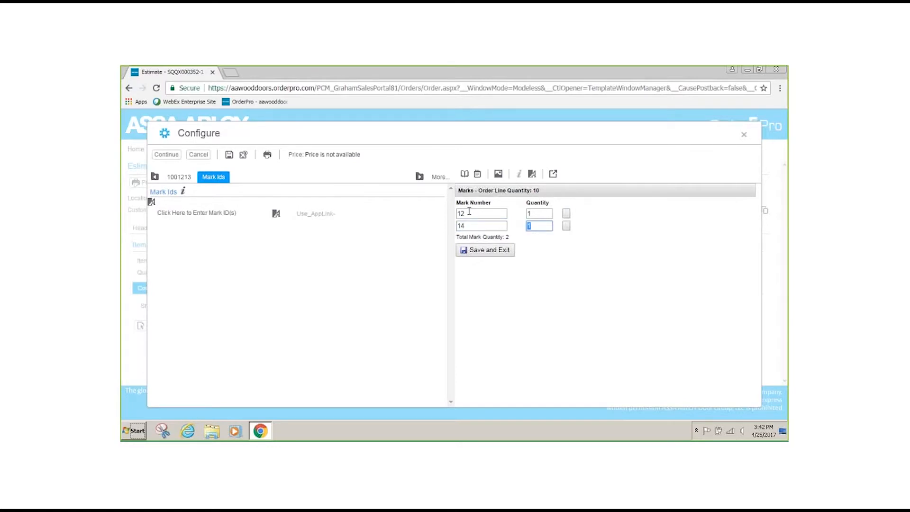
text(9)
click(488, 249)
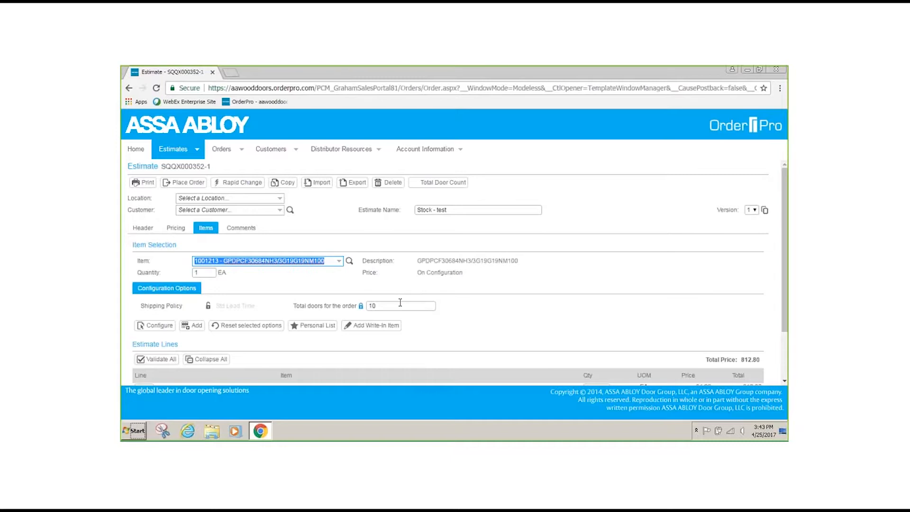
- Review the added estimate line and check the estimate's total door count
scroll(596, 325, down, 2)
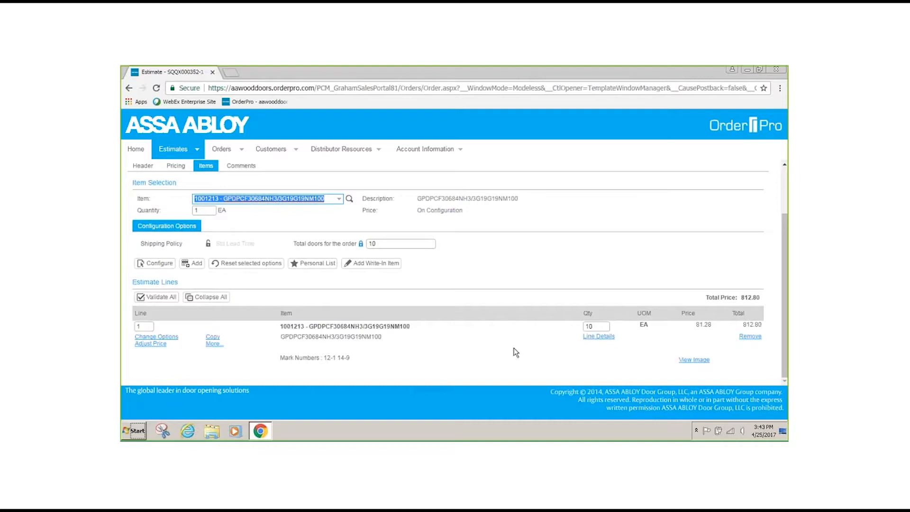
scroll(520, 352, up, 2)
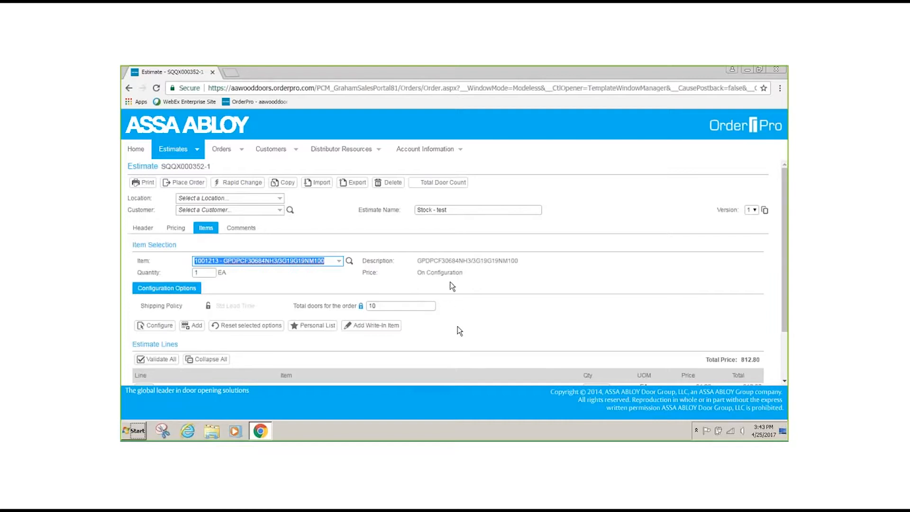
click(439, 183)
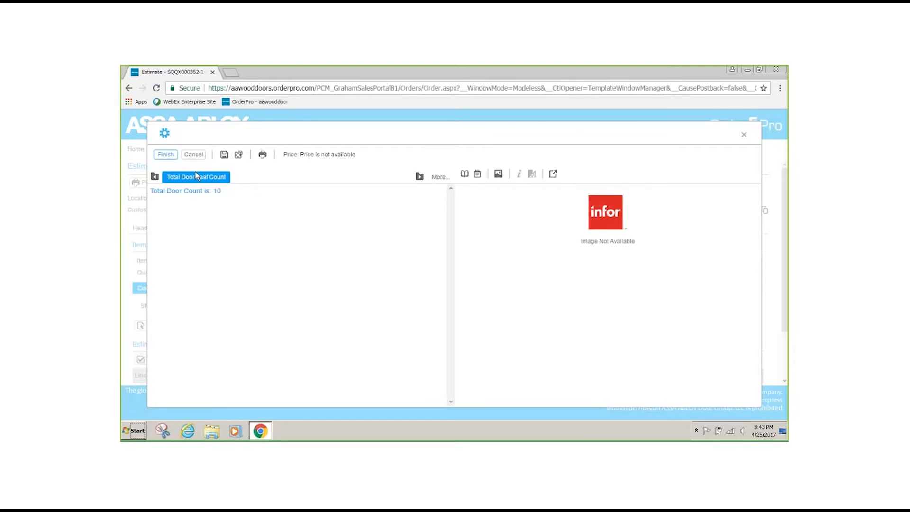
click(168, 155)
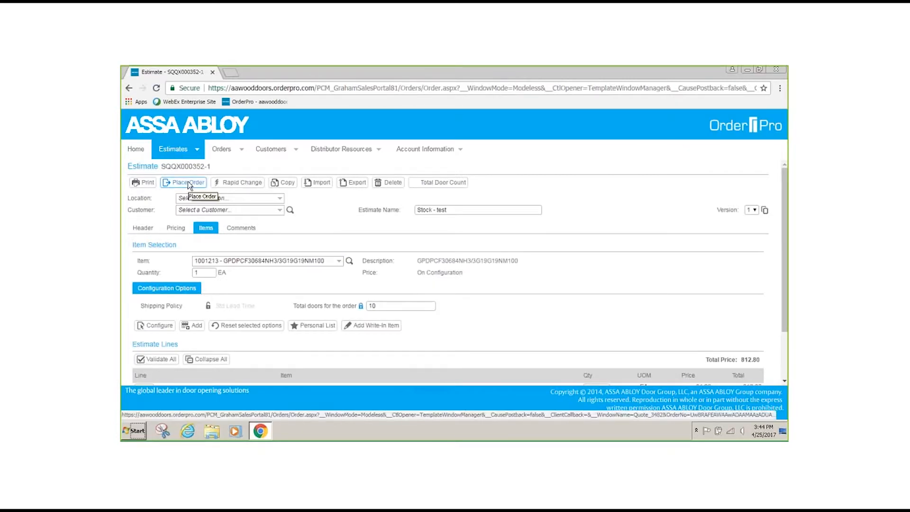
- Start a Rapid Change on the estimate and filter it by StockID
click(238, 185)
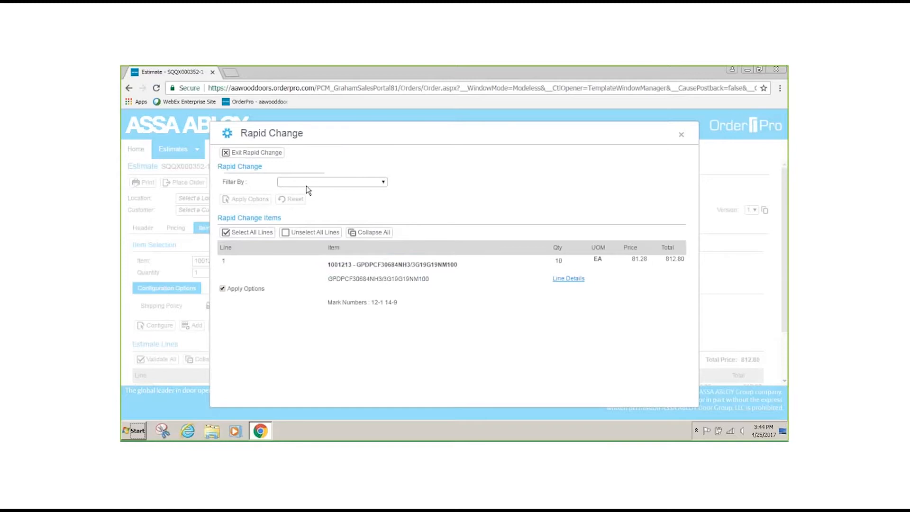
click(384, 181)
click(350, 198)
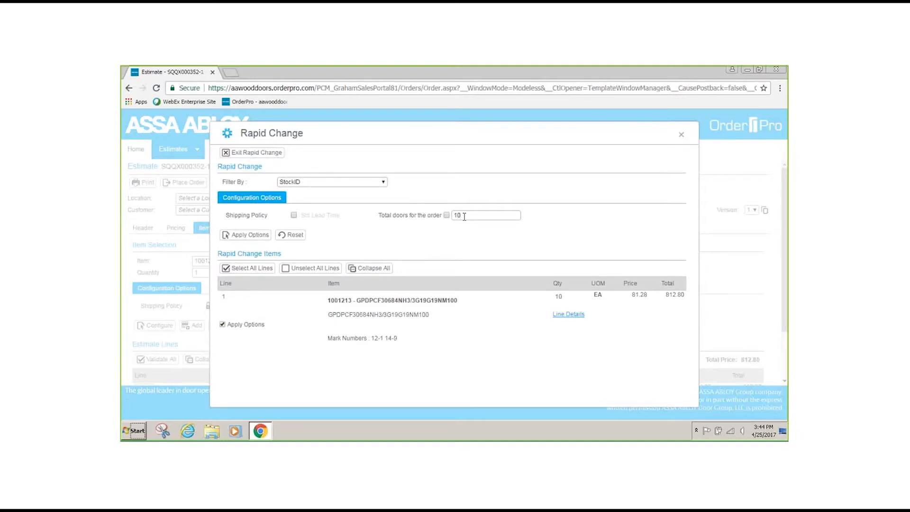
- Apply the total doors for the order option with value 10 to the estimate line and exit Rapid Change
click(446, 215)
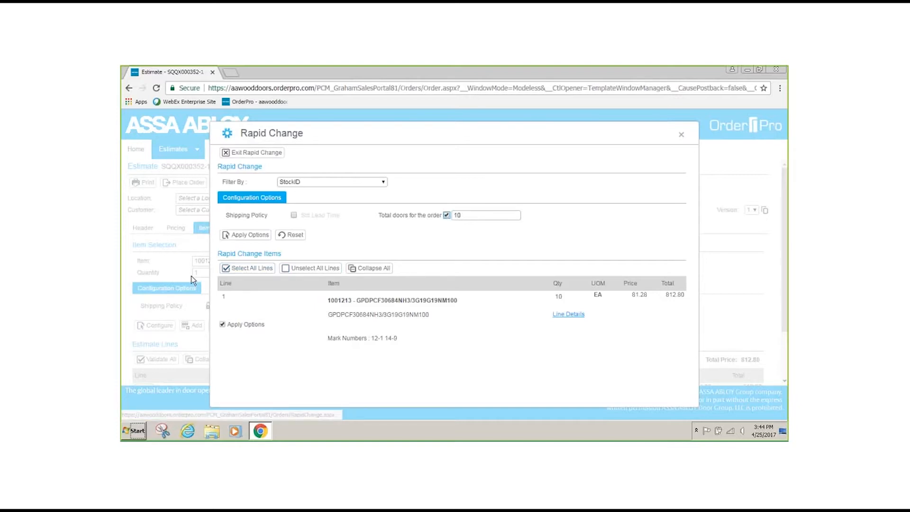
click(256, 235)
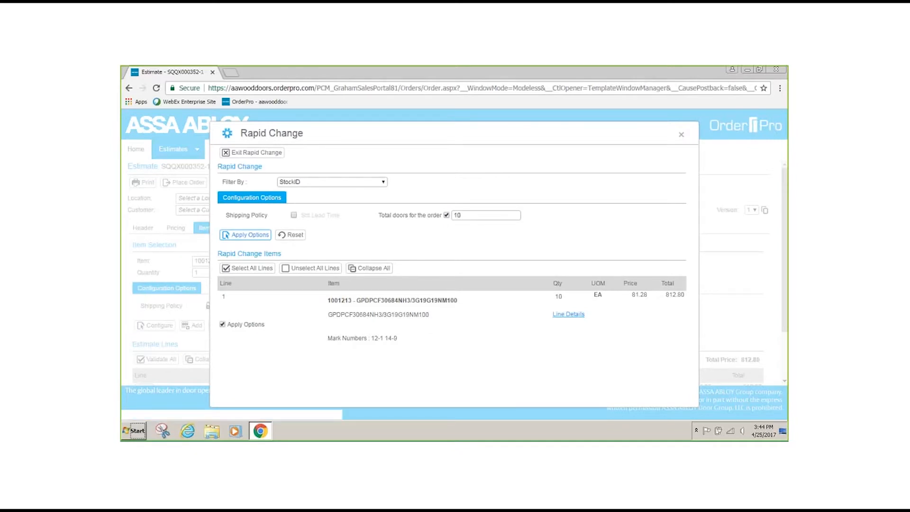
click(276, 152)
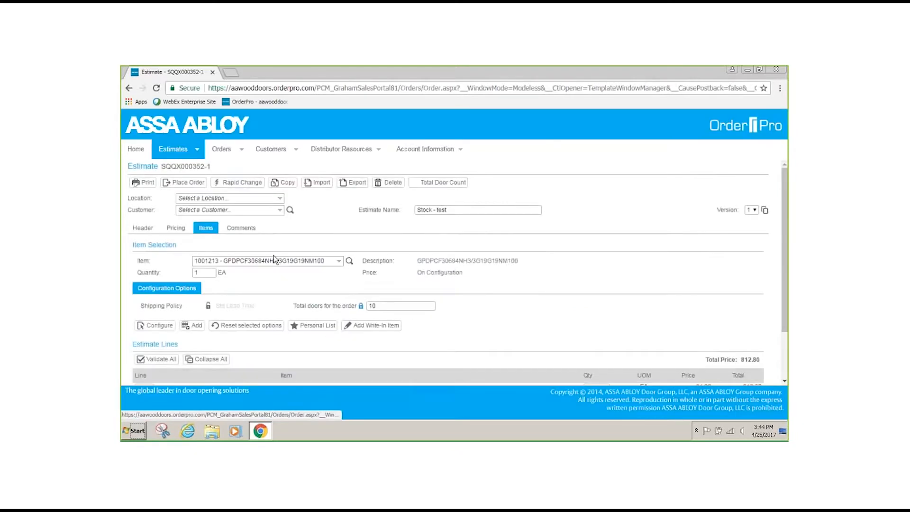
- Start placing the order from the estimate and enter "po number" as its P.O. number
click(193, 185)
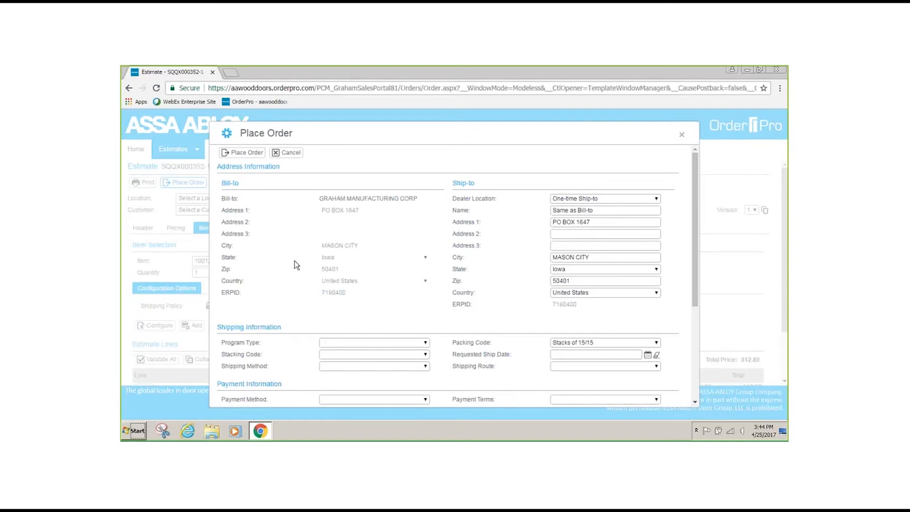
scroll(295, 261, down, 2)
scroll(277, 285, down, 1)
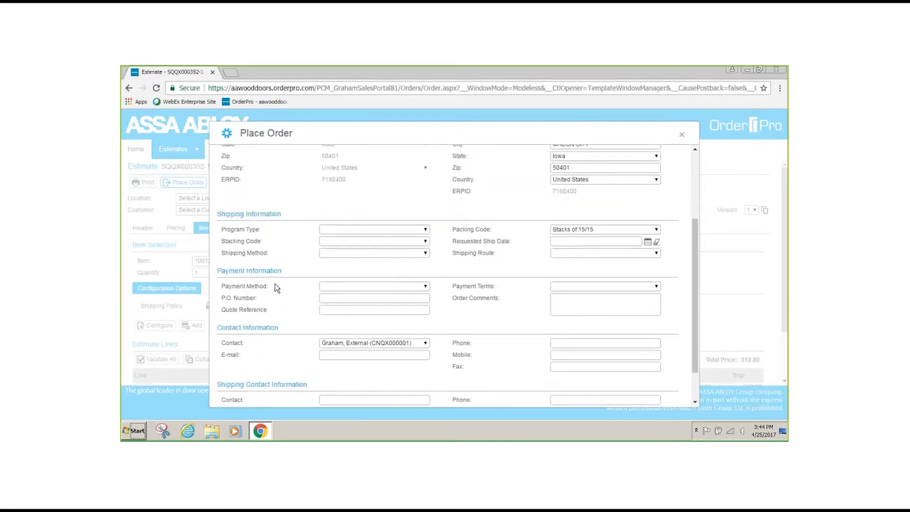
click(385, 273)
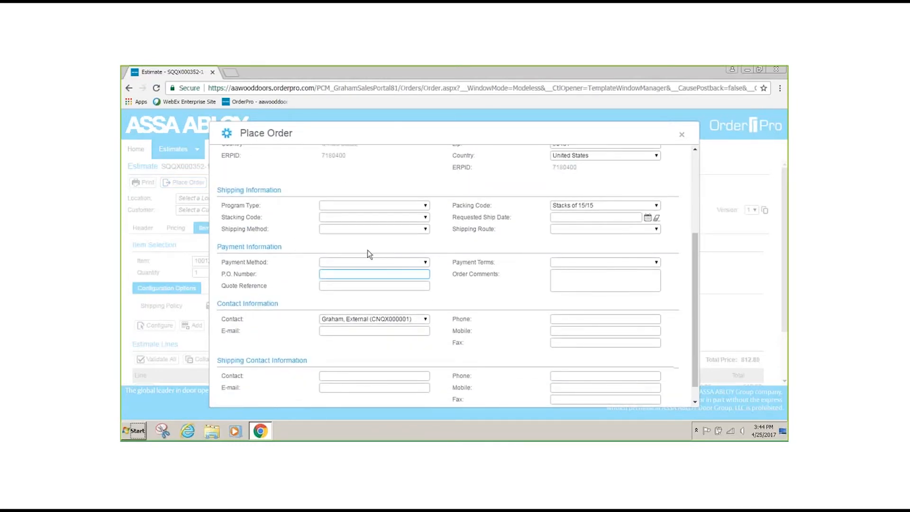
text(po num)
- Set the shipping information to program type Std Lead Time, stacking code HINGES TO ONE SIDE OF PALLET and shipping method POOL TRUCK (40 DOOR MINIMUM)
scroll(419, 324, up, 2)
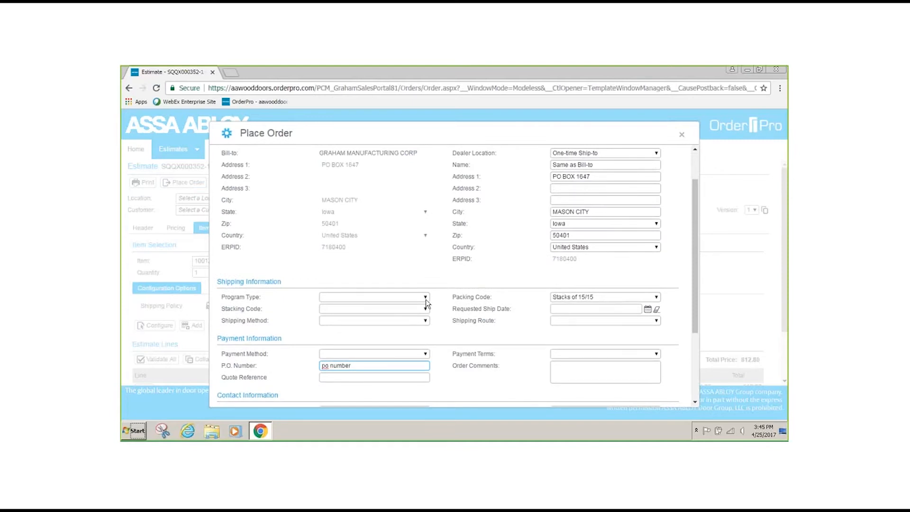
click(425, 298)
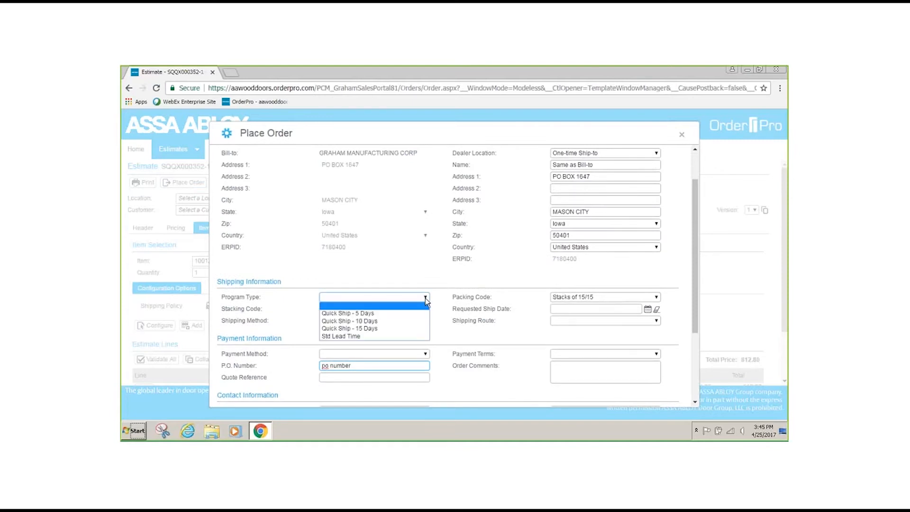
click(395, 336)
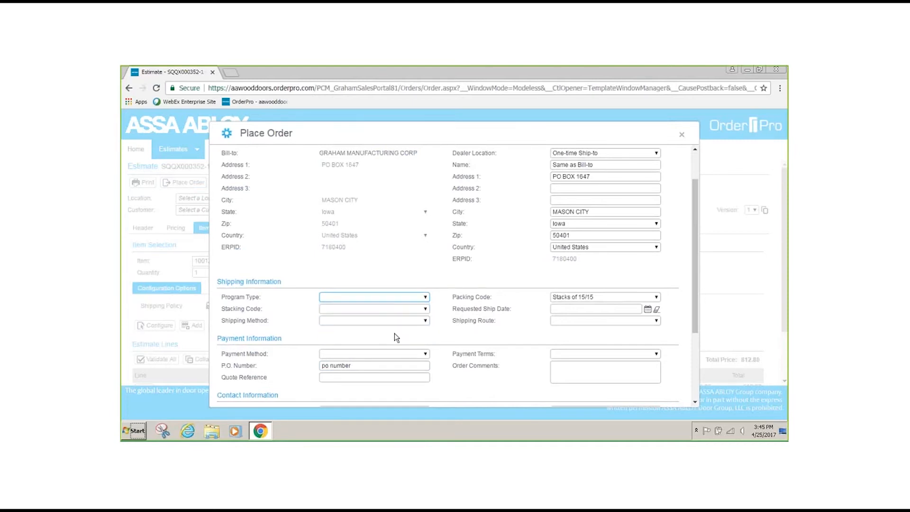
click(424, 310)
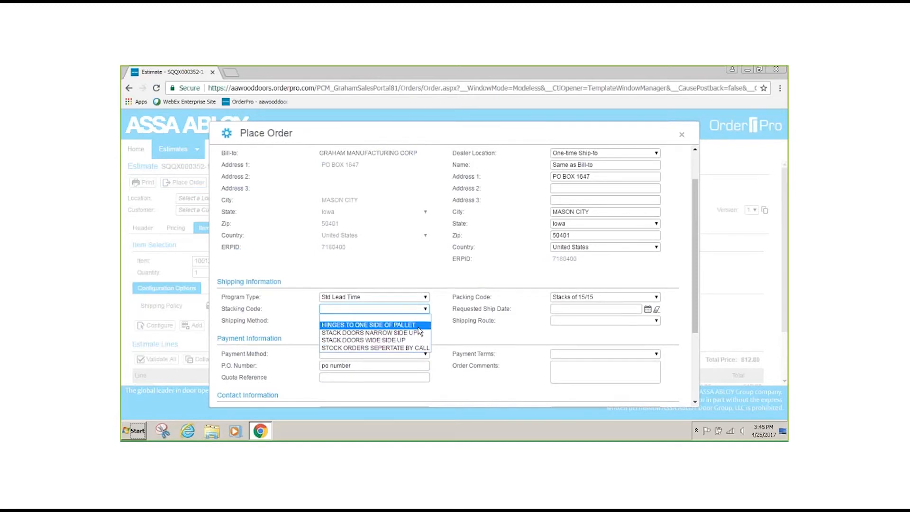
click(416, 324)
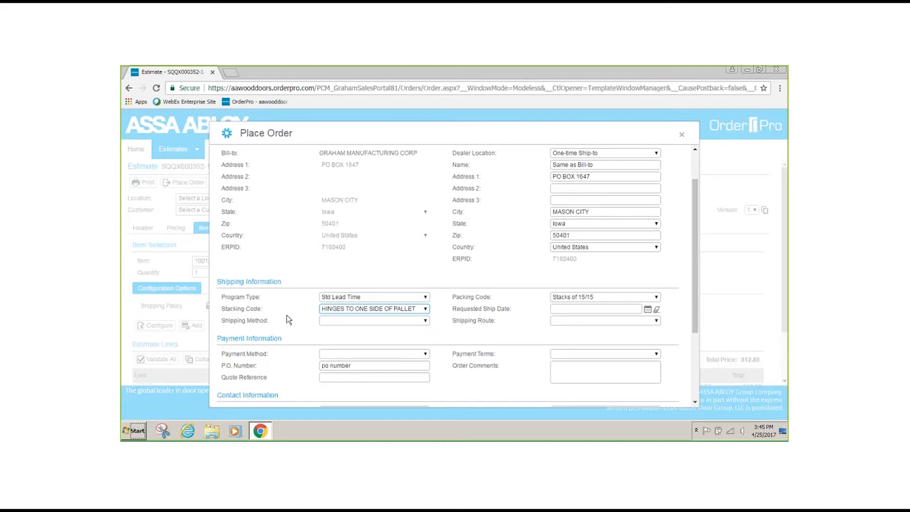
click(425, 321)
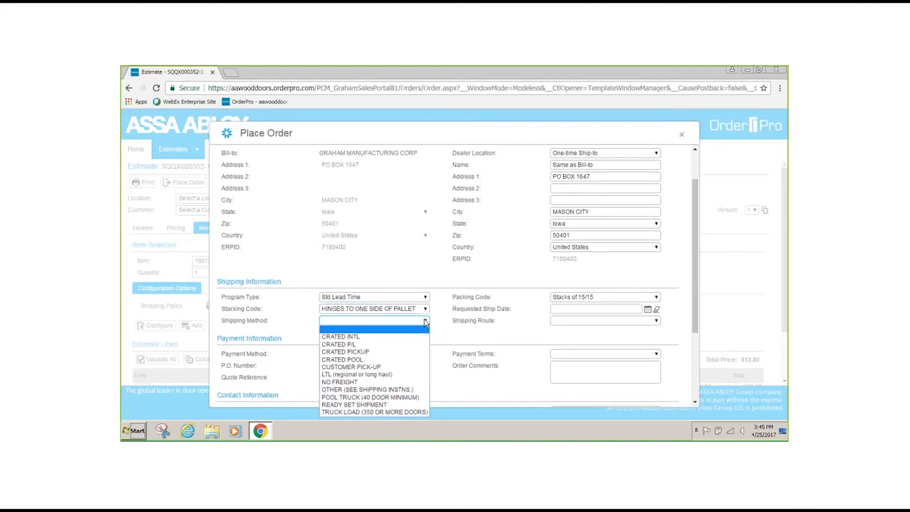
click(406, 397)
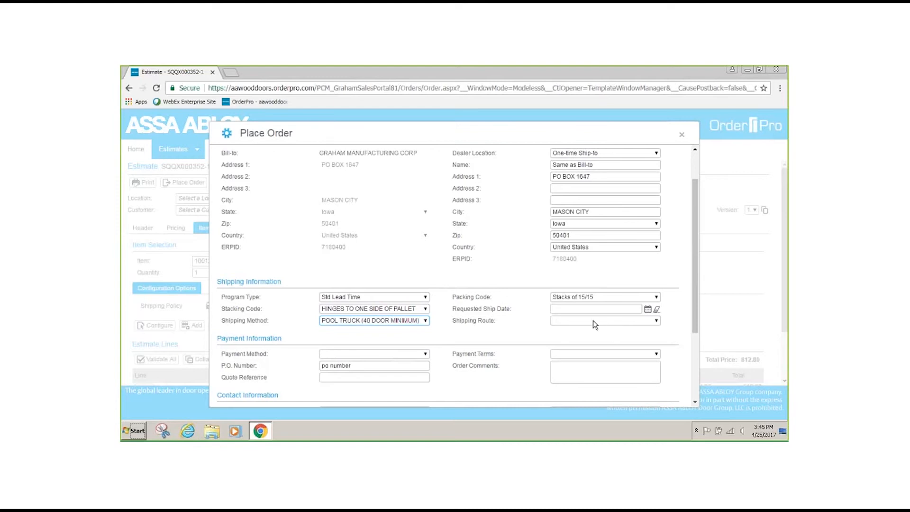
- Look through the available shipping routes and review the order's payment and contact fields
click(650, 323)
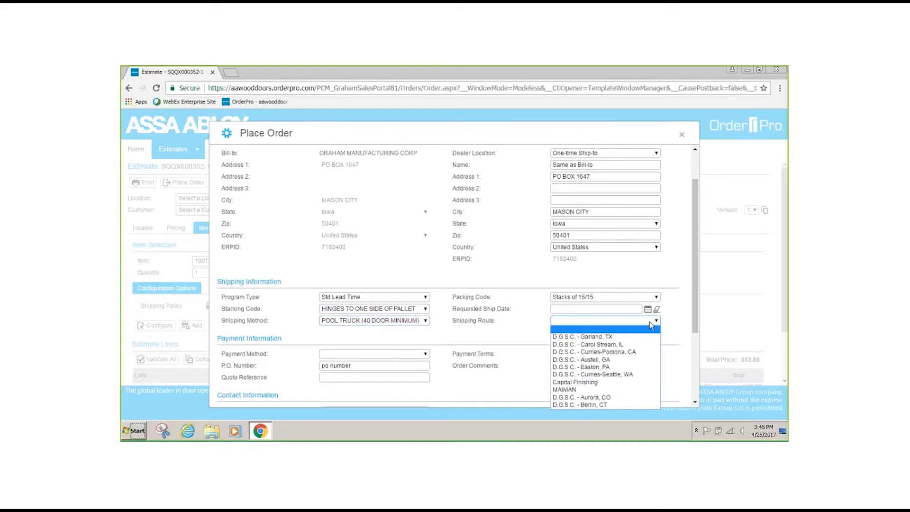
click(491, 330)
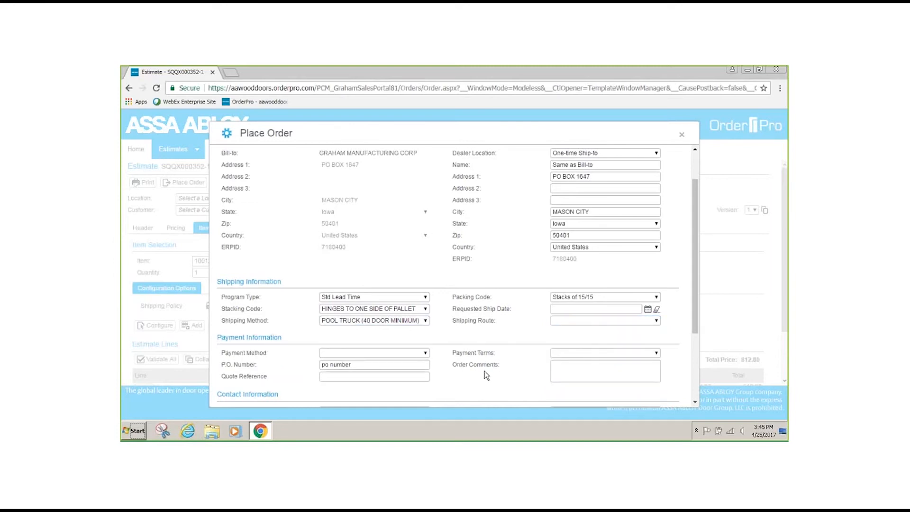
scroll(486, 375, down, 3)
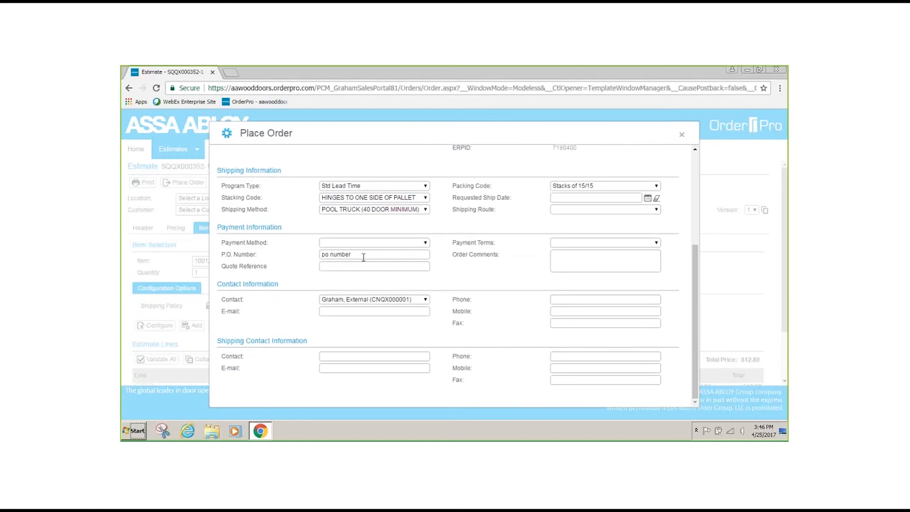
- Place the order with the entered details and acknowledge the order confirmation
scroll(270, 247, up, 5)
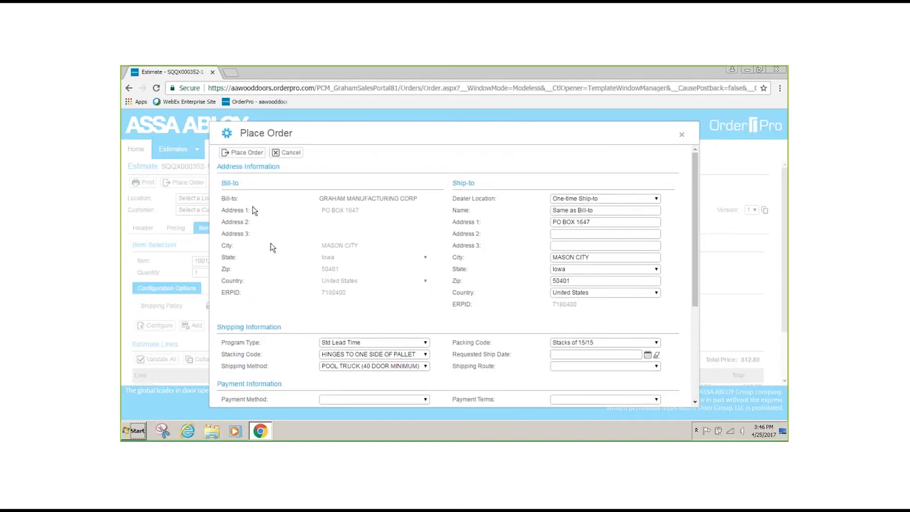
click(246, 153)
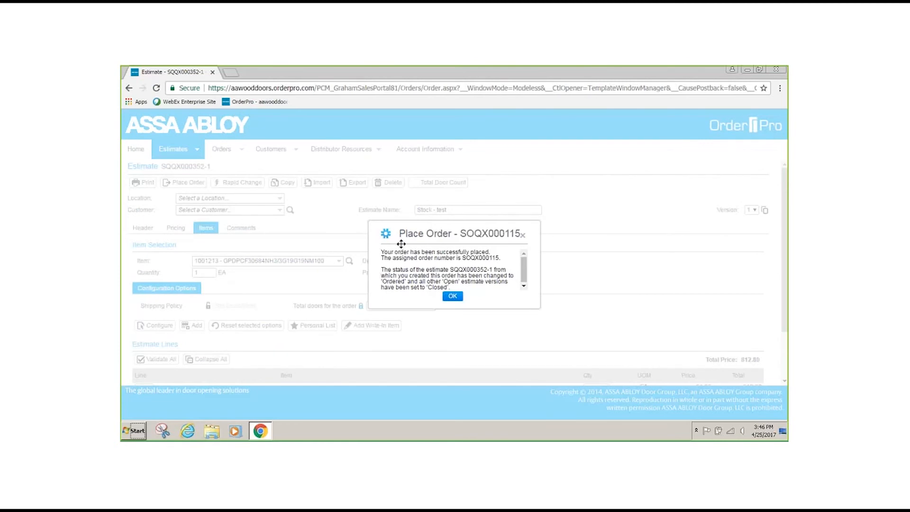
click(452, 297)
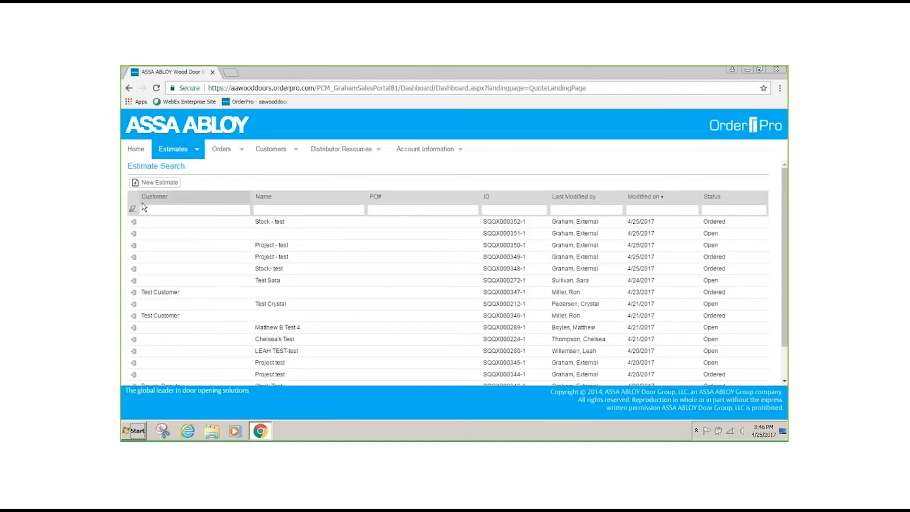
- Open a print preview of the ordered "Stock - test" estimate with the default print options
click(134, 223)
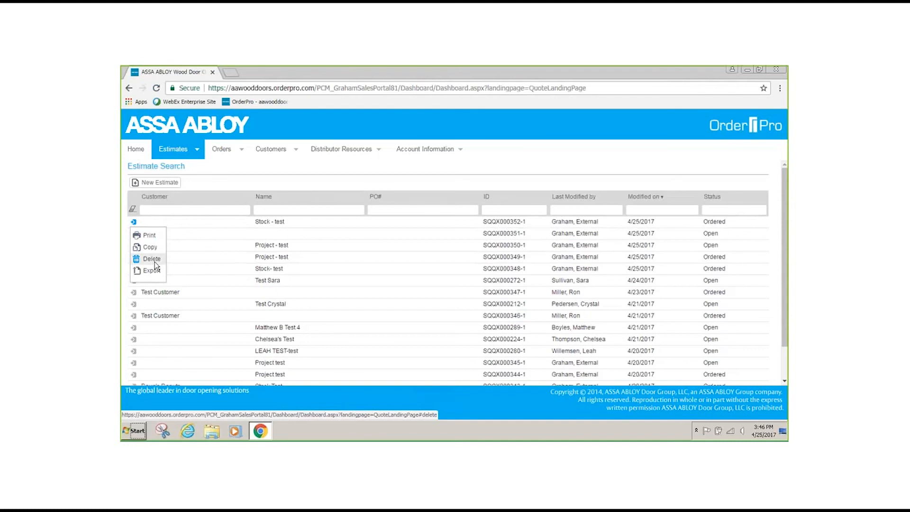
click(153, 236)
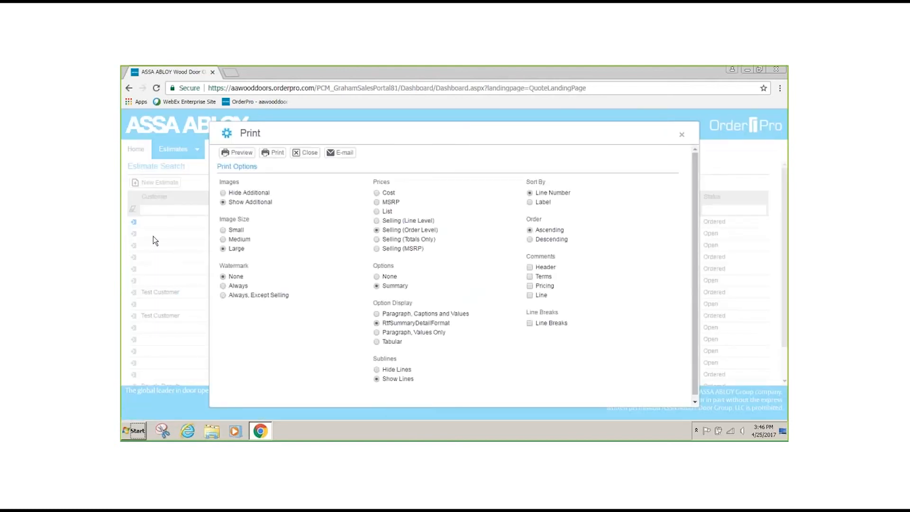
click(232, 152)
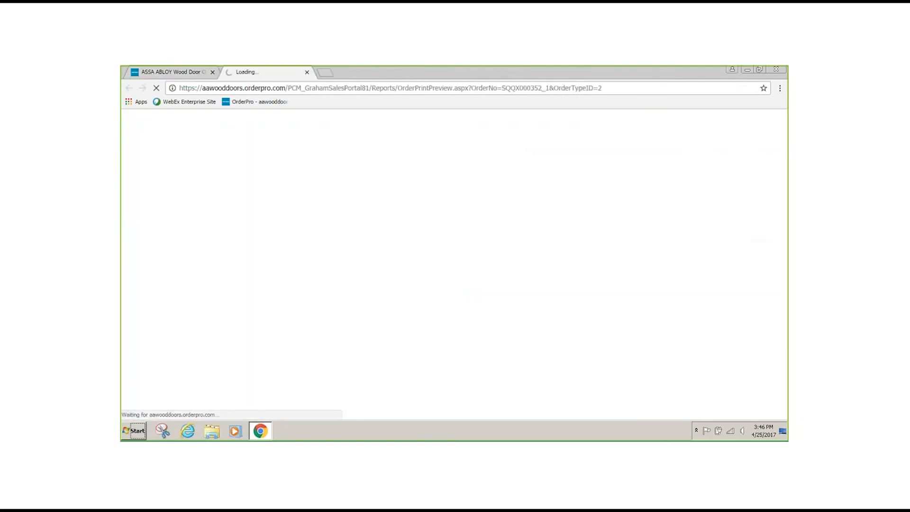